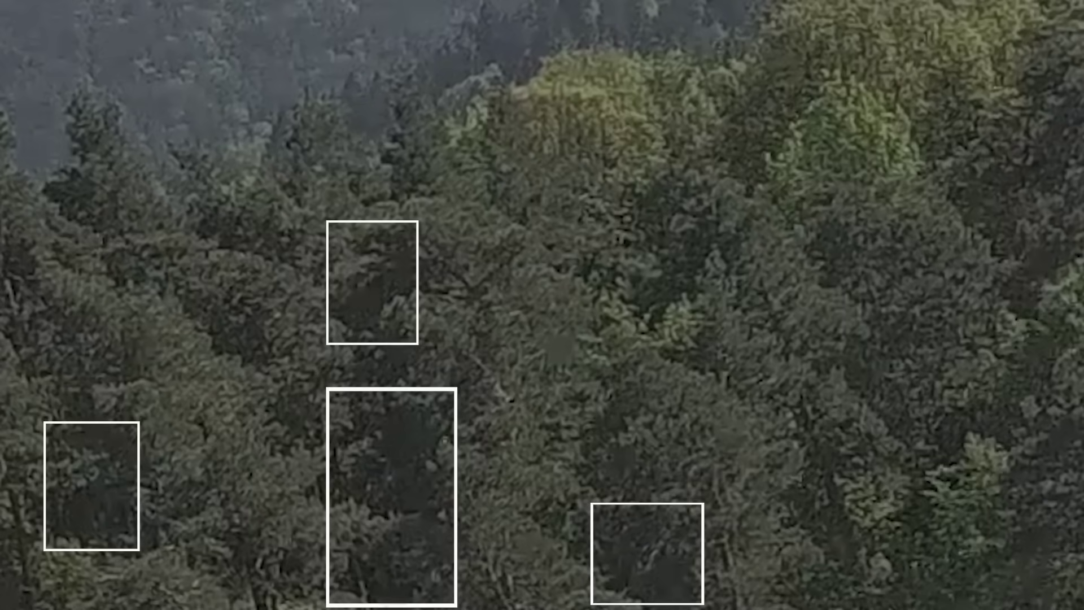
Let the forest b-roll intro play through until the vineyard drone shot appears in Sequence 02.
{"action": "left_click", "coordinate": [656, 557]}
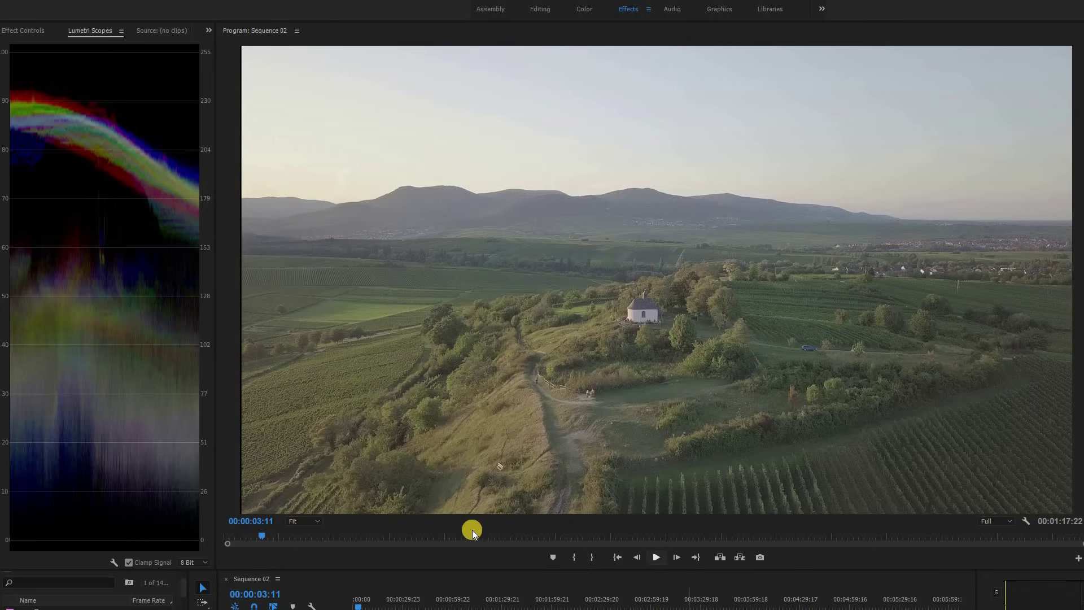
Magnify the Program monitor to 150% and begin stepping forward frame by frame.
{"action": "left_click", "coordinate": [316, 521]}
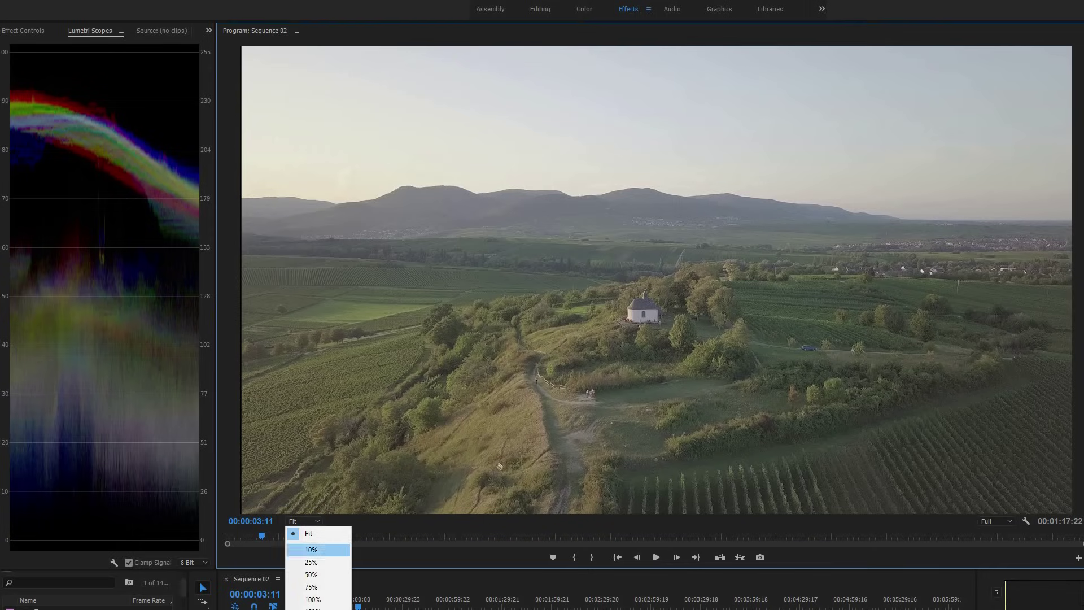
{"action": "left_click", "coordinate": [308, 605]}
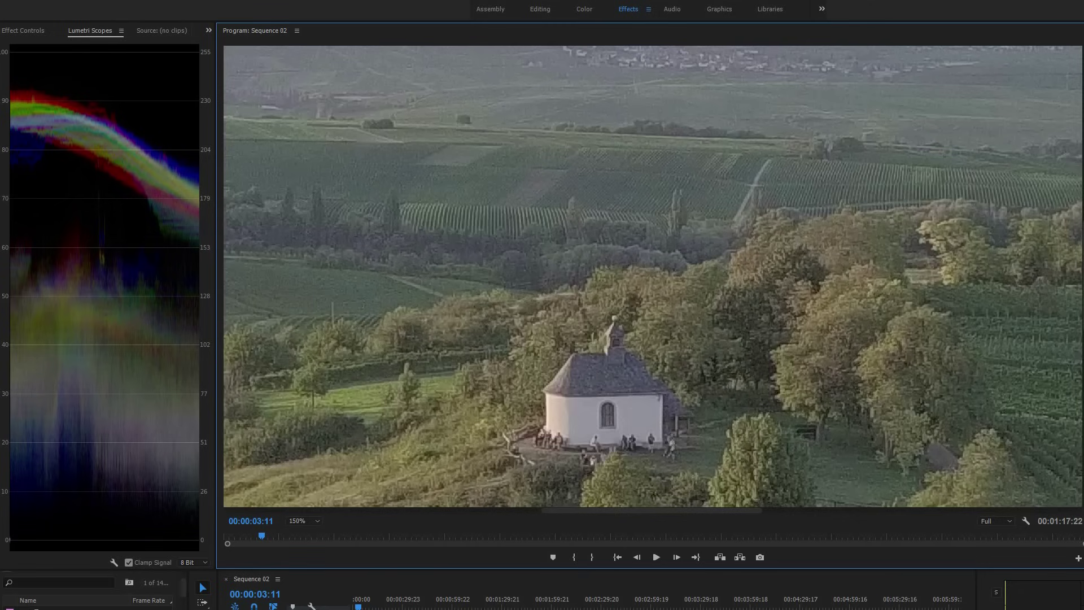
{"action": "left_click", "coordinate": [675, 558]}
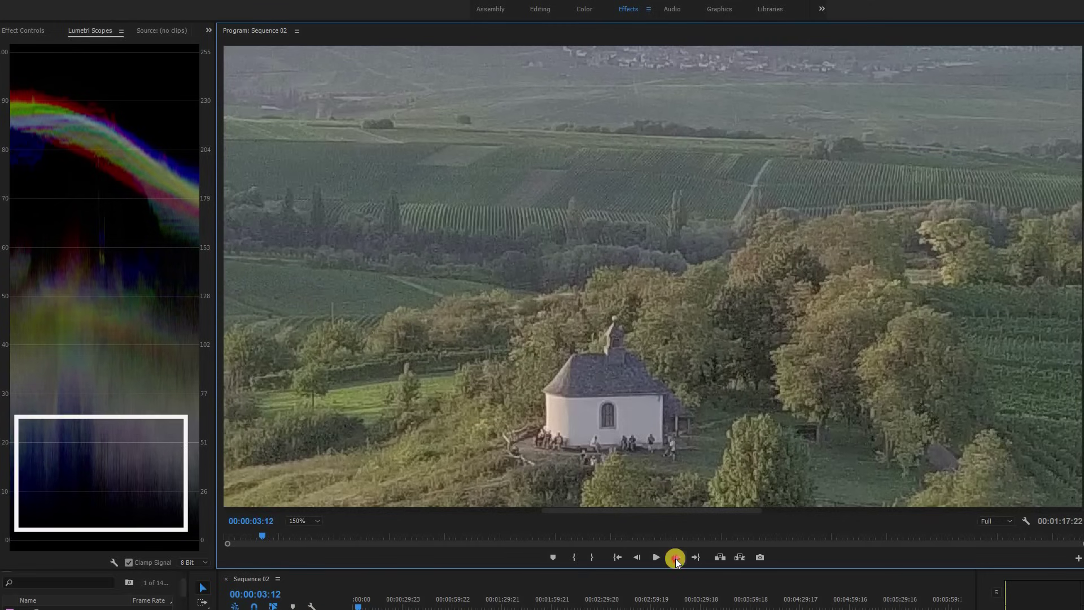
{"action": "left_click", "coordinate": [676, 558]}
{"action": "left_click", "coordinate": [676, 558]}
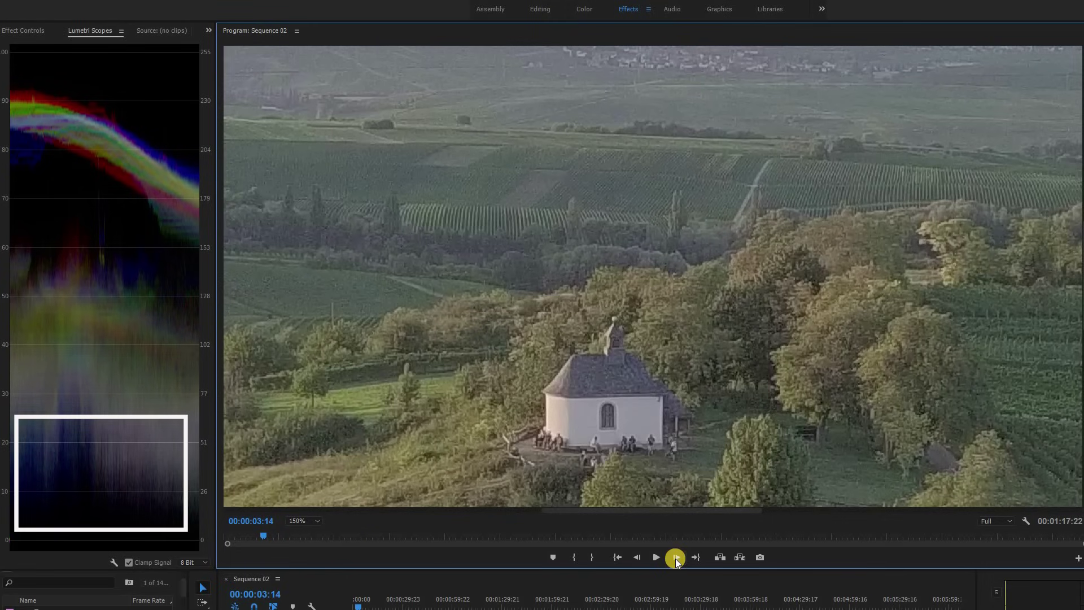
{"action": "left_click", "coordinate": [675, 558]}
{"action": "left_click", "coordinate": [675, 558]}
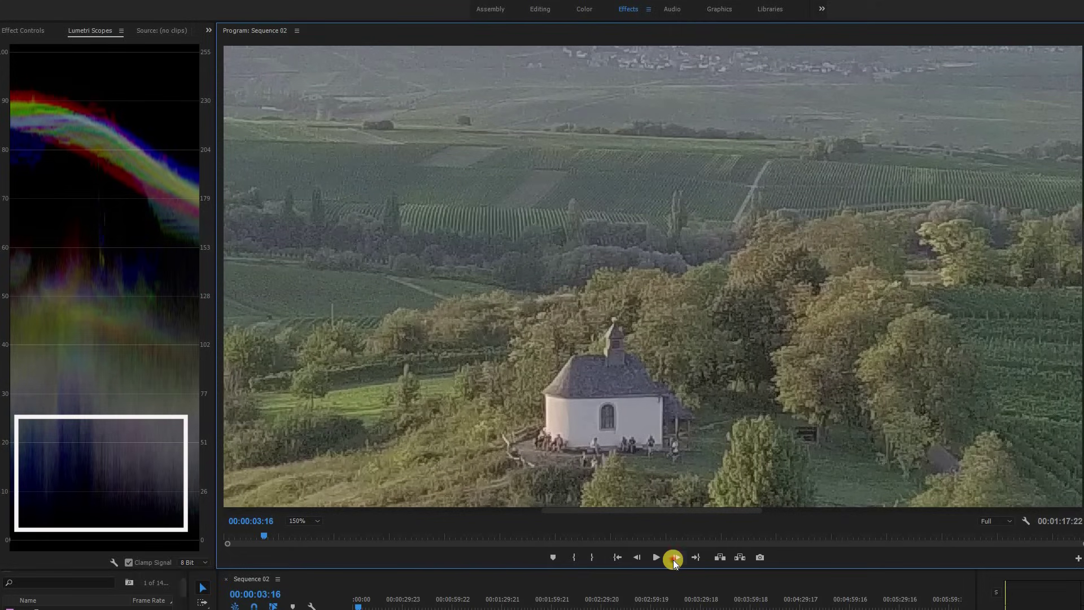
Advance to the key frame at 00:00:04:00 and show the clip's Effect Controls.
{"action": "left_click", "coordinate": [674, 560]}
{"action": "left_click", "coordinate": [674, 560]}
{"action": "left_click", "coordinate": [674, 560]}
{"action": "left_click", "coordinate": [673, 560]}
{"action": "left_click", "coordinate": [673, 560]}
{"action": "left_click", "coordinate": [674, 560]}
{"action": "left_click", "coordinate": [673, 561]}
{"action": "left_click", "coordinate": [673, 560]}
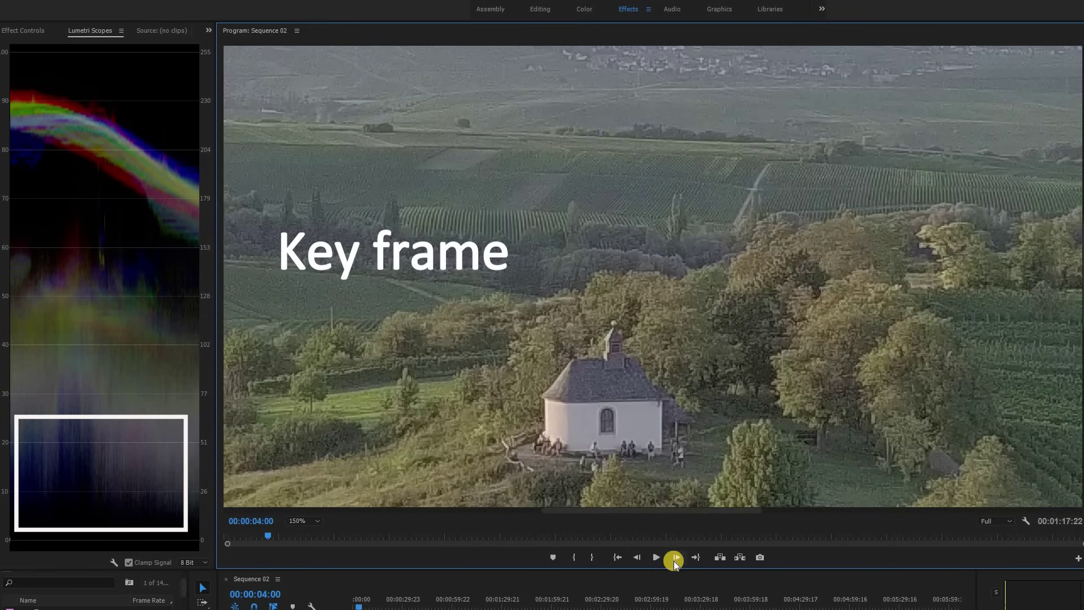
{"action": "key", "text": "shift+5"}
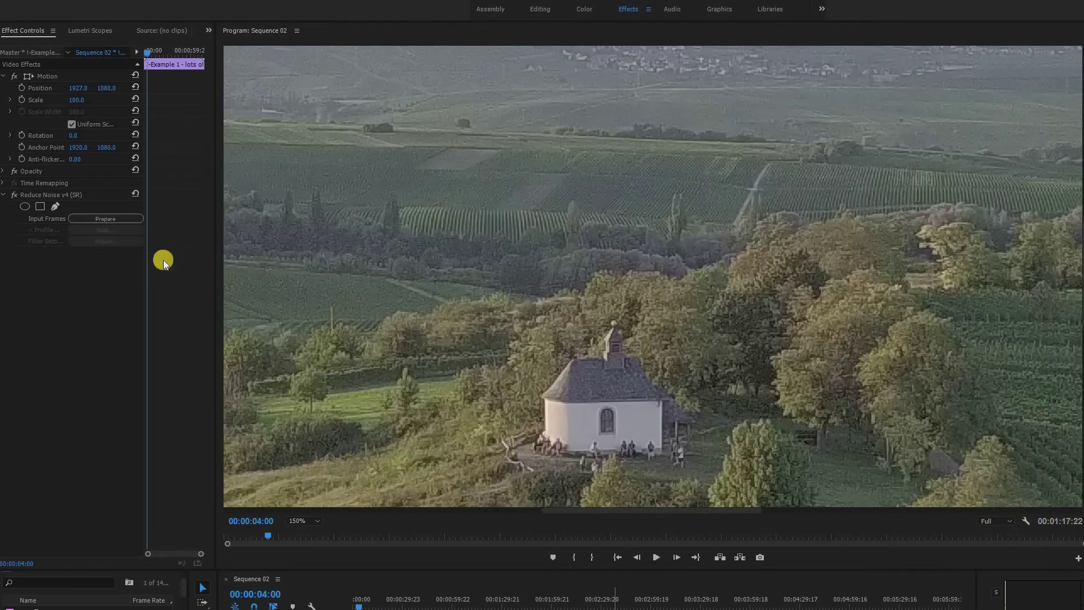
Prepare the Reduce Noise v4 effect and launch its Neat Video profiling window.
{"action": "left_click", "coordinate": [105, 218]}
{"action": "left_click", "coordinate": [107, 229]}
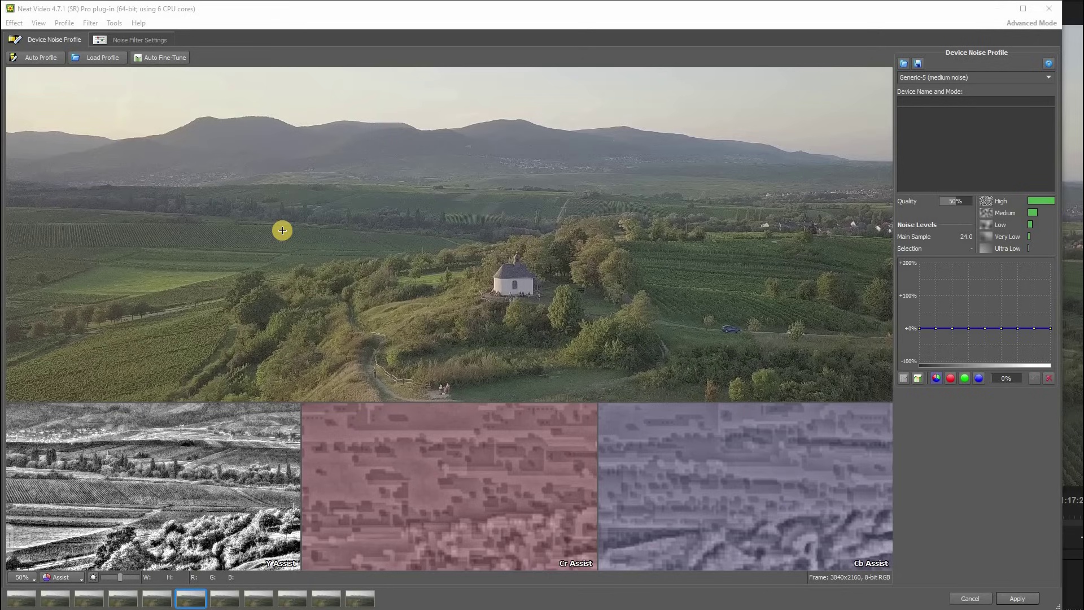
Sample noise over the distant mountains and load the Generic-5 (medium noise) profile.
{"action": "left_click", "coordinate": [286, 141]}
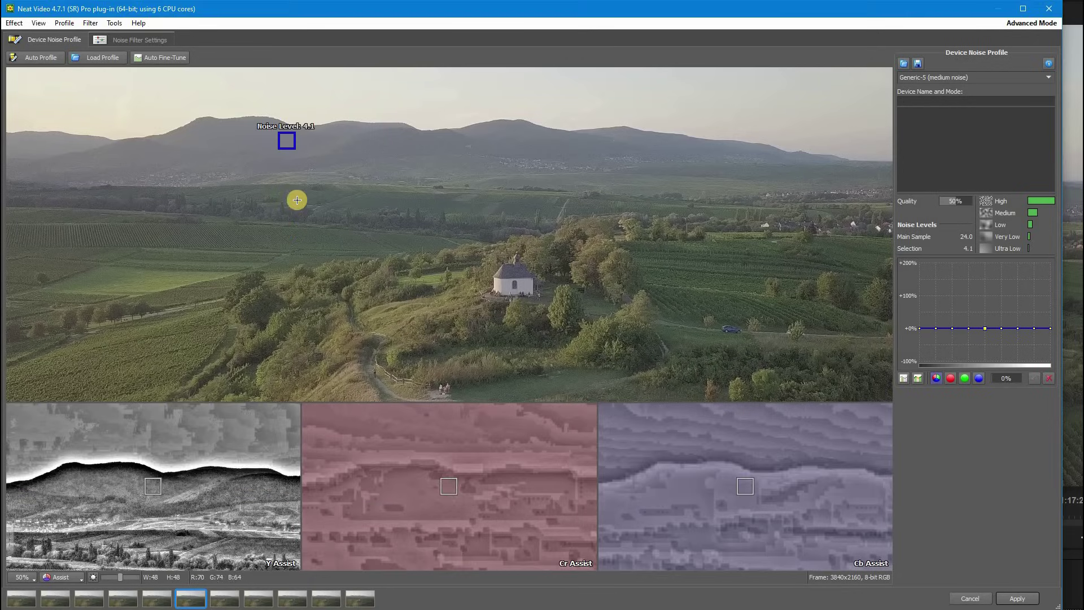
{"action": "left_click", "coordinate": [120, 58]}
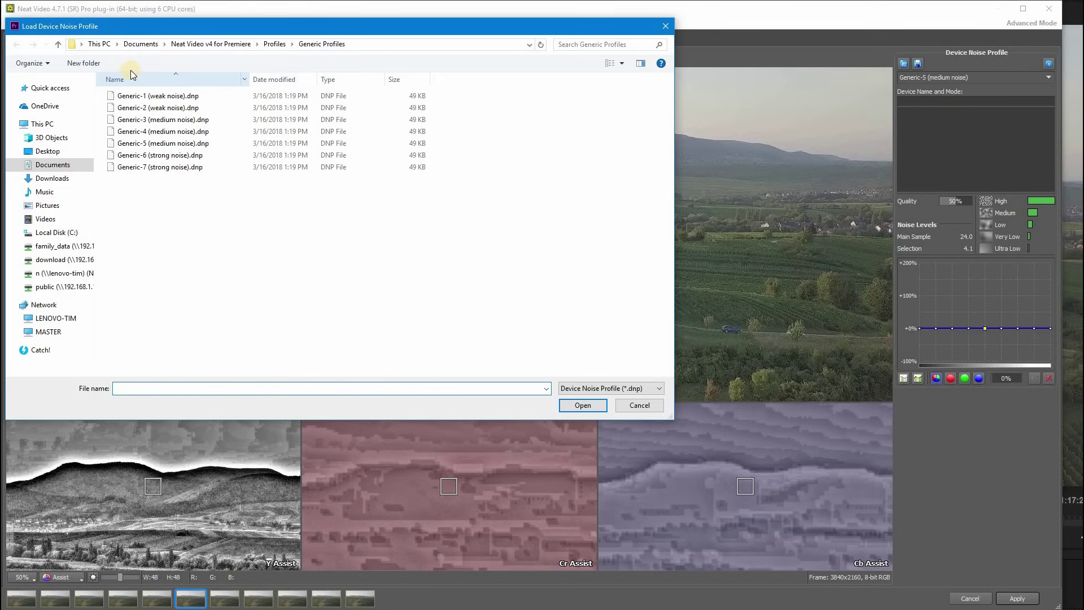
{"action": "left_click", "coordinate": [162, 144]}
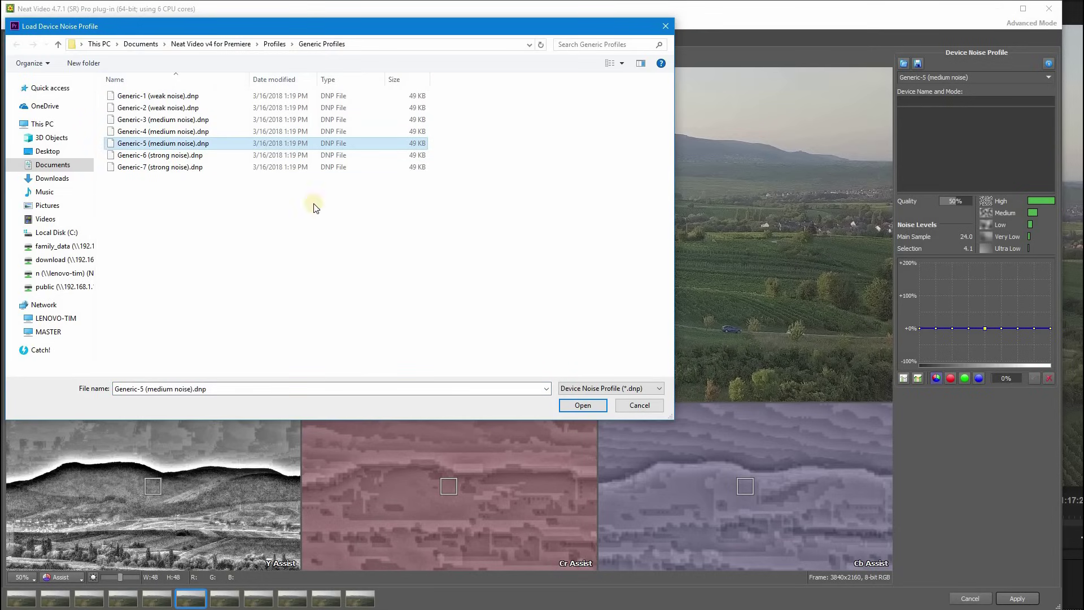
{"action": "left_click", "coordinate": [582, 405]}
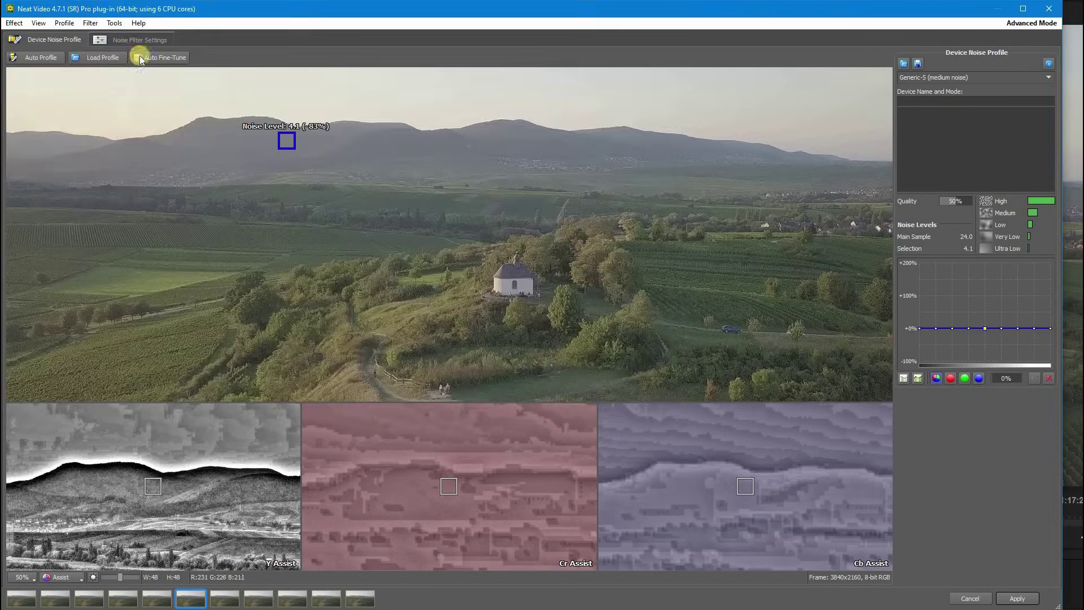
{"action": "left_click", "coordinate": [164, 38]}
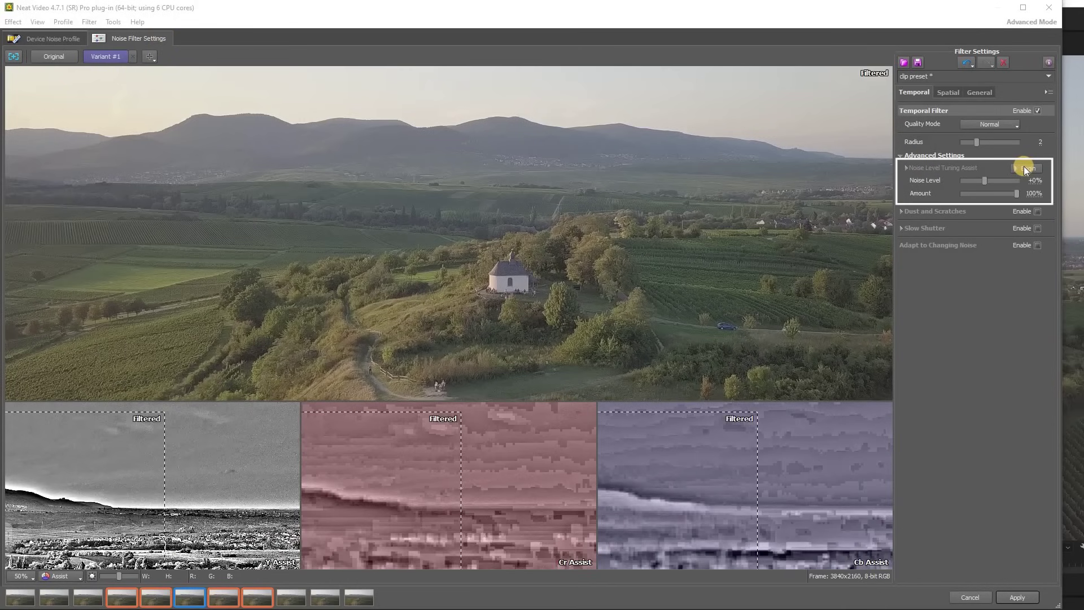
Use Noise Level Tuning Assist to raise the noise level to +40%.
{"action": "left_click", "coordinate": [1025, 166]}
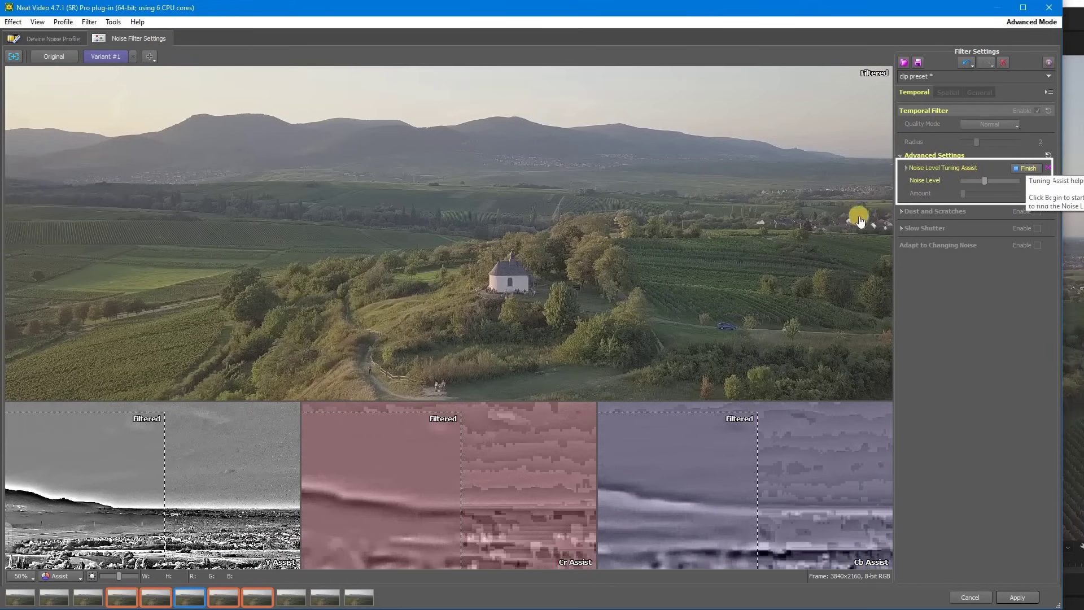
{"action": "scroll", "coordinate": [703, 373], "scroll_direction": "up", "scroll_amount": 2}
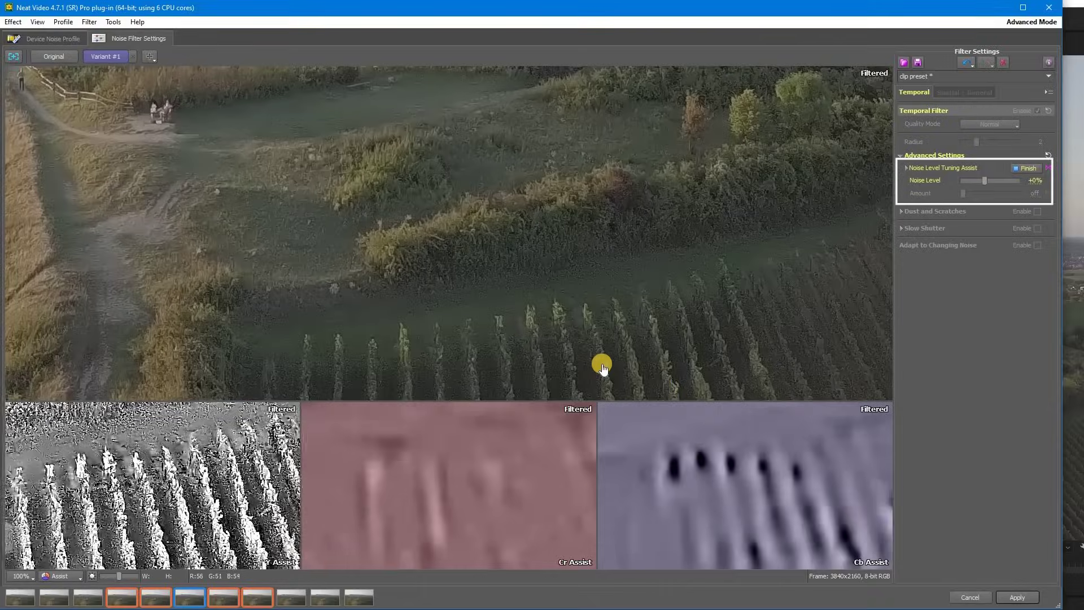
{"action": "left_click_drag", "start_coordinate": [985, 179], "coordinate": [991, 181]}
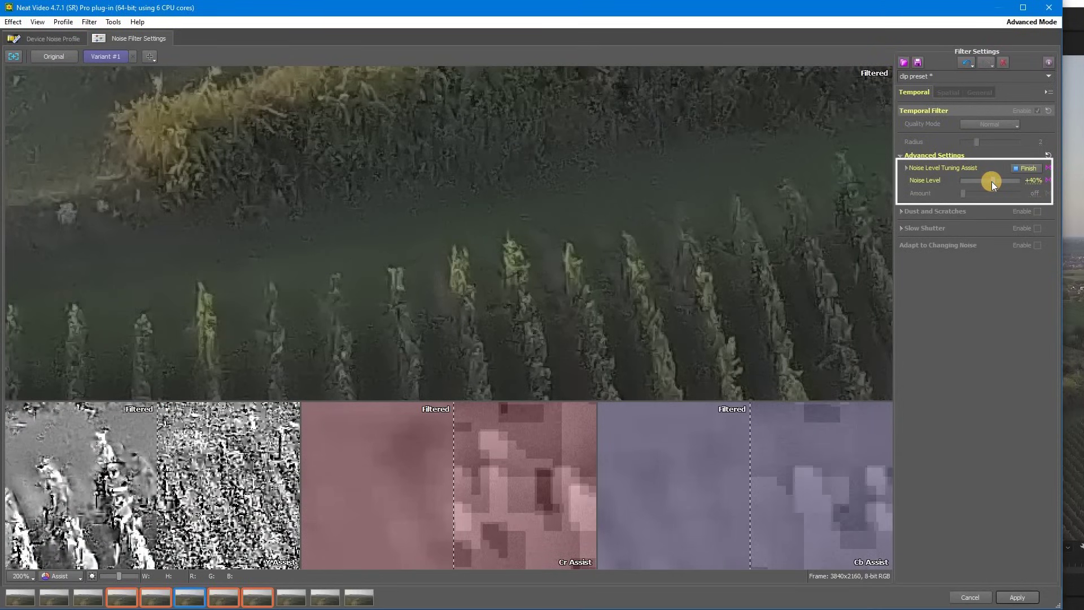
{"action": "left_click", "coordinate": [1020, 167]}
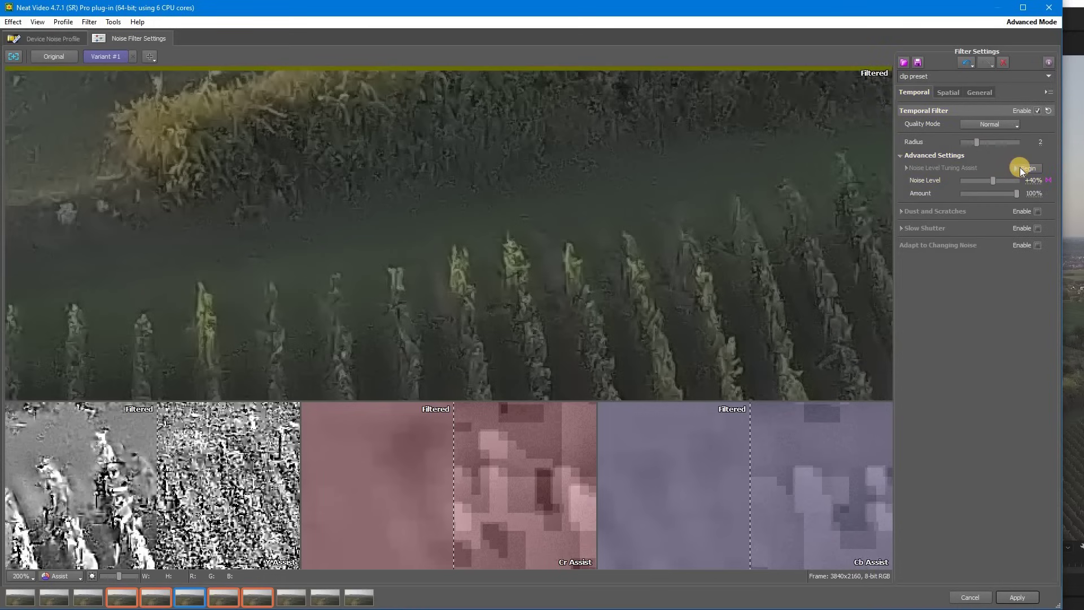
Set the temporal radius to 5, disable the spatial filter, and apply the denoising.
{"action": "left_click_drag", "start_coordinate": [1006, 143], "coordinate": [1019, 140]}
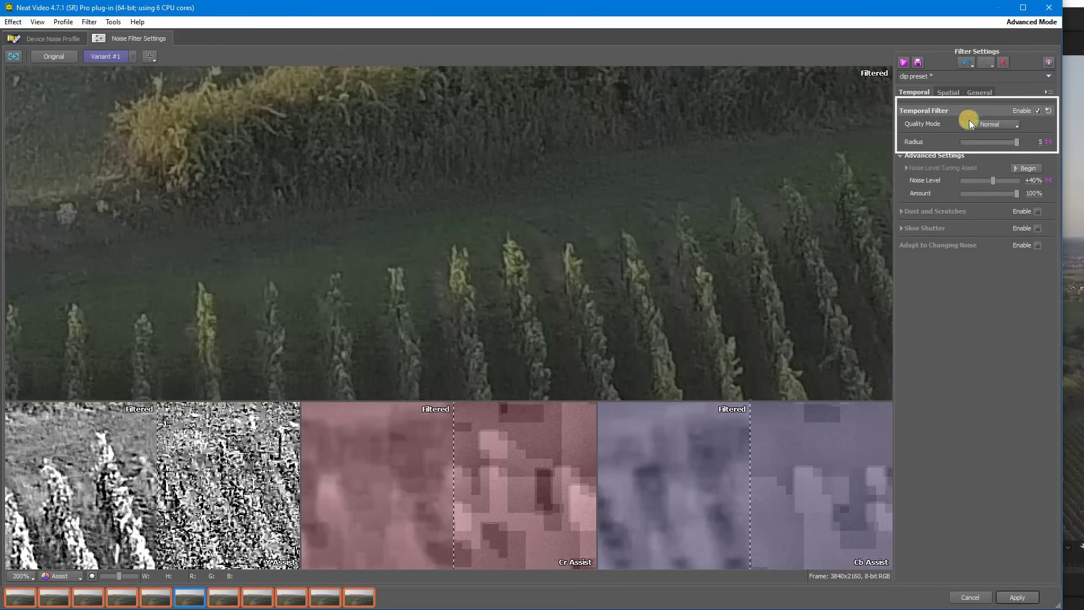
{"action": "left_click", "coordinate": [949, 93]}
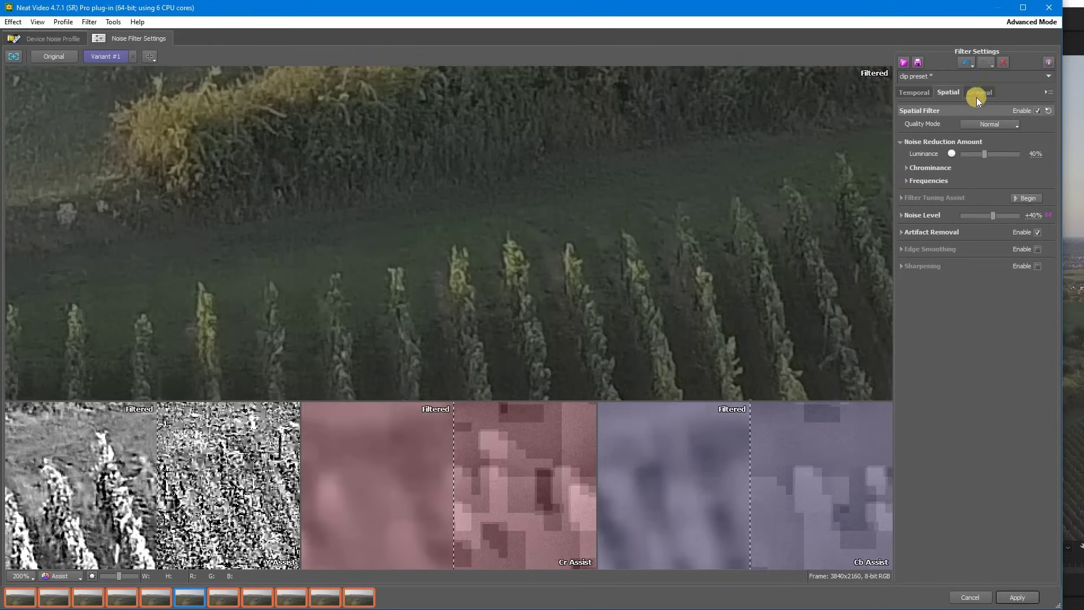
{"action": "left_click", "coordinate": [1038, 110]}
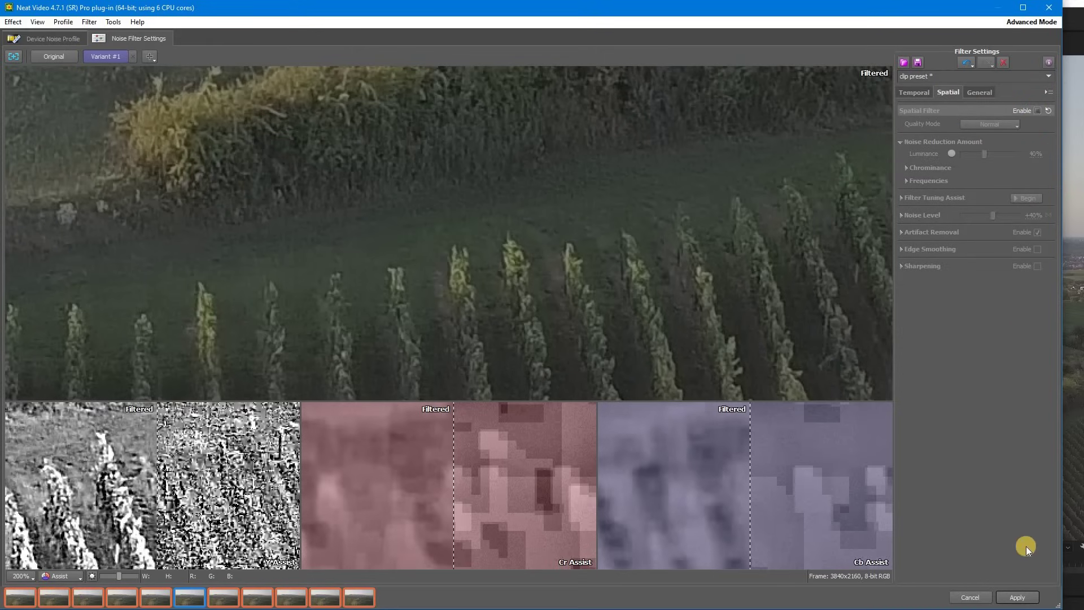
{"action": "left_click", "coordinate": [1018, 597]}
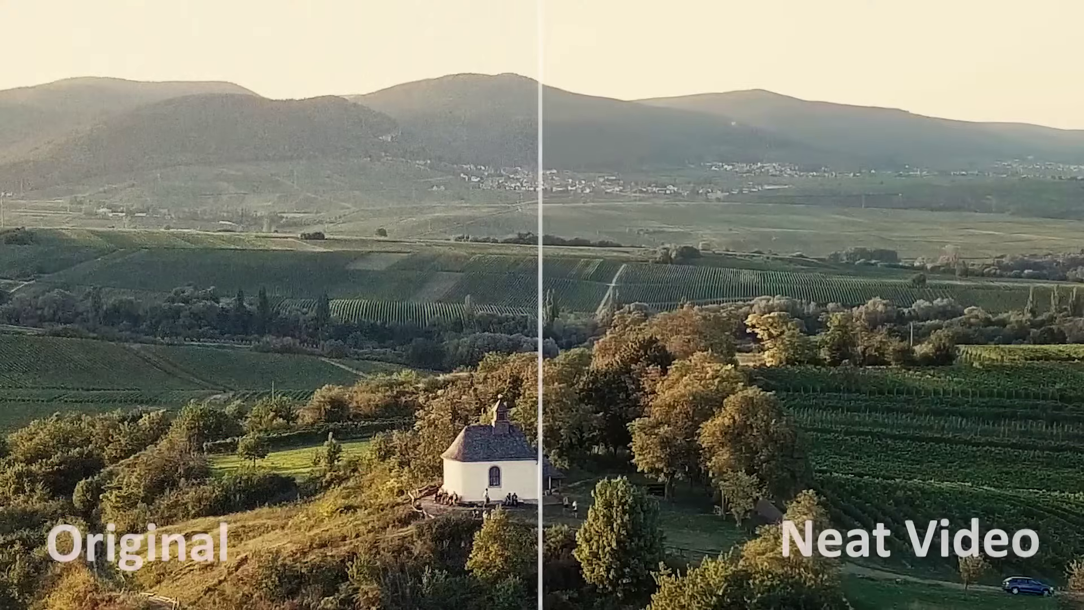